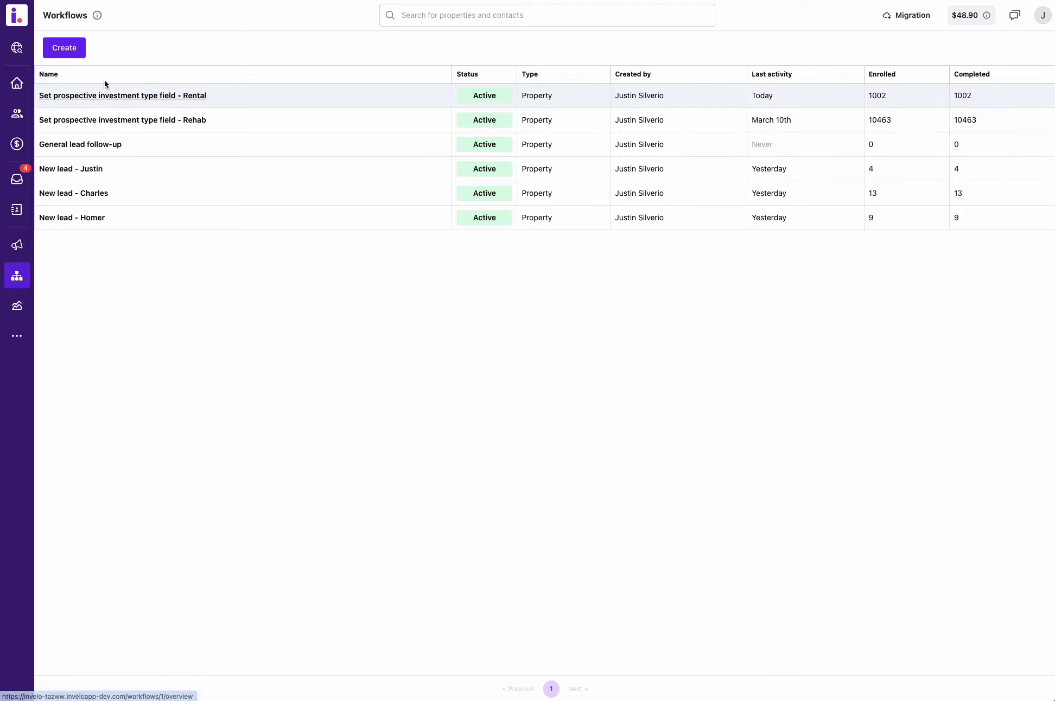
Create a property-based workflow and set its first trigger condition to Created date is today.
click(69, 48)
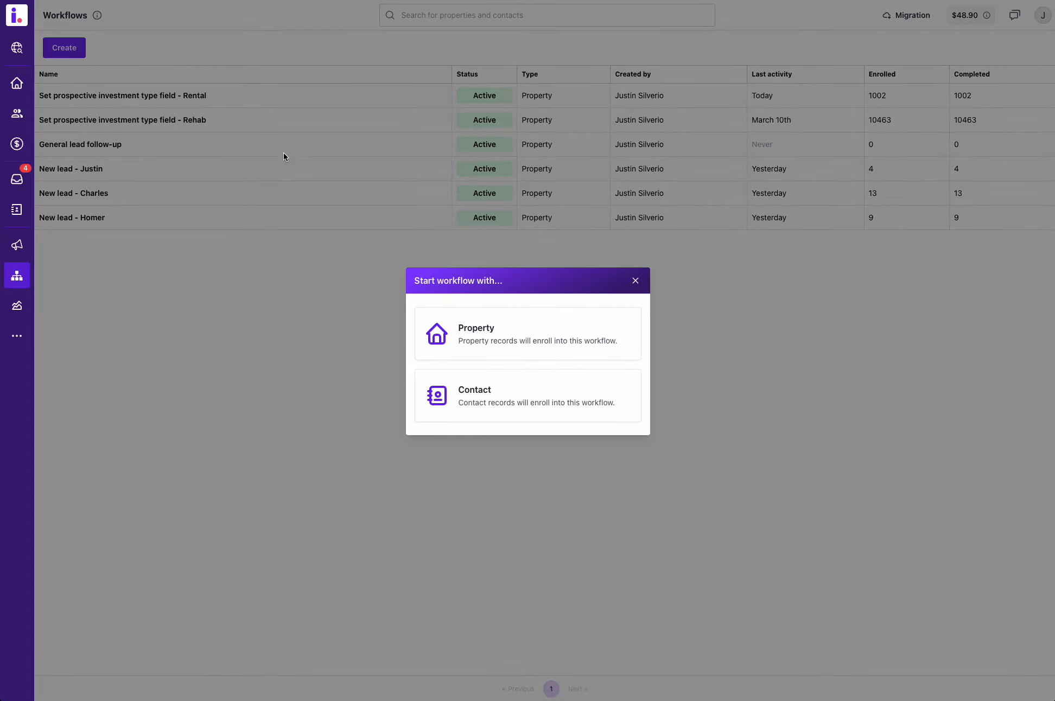
click(473, 333)
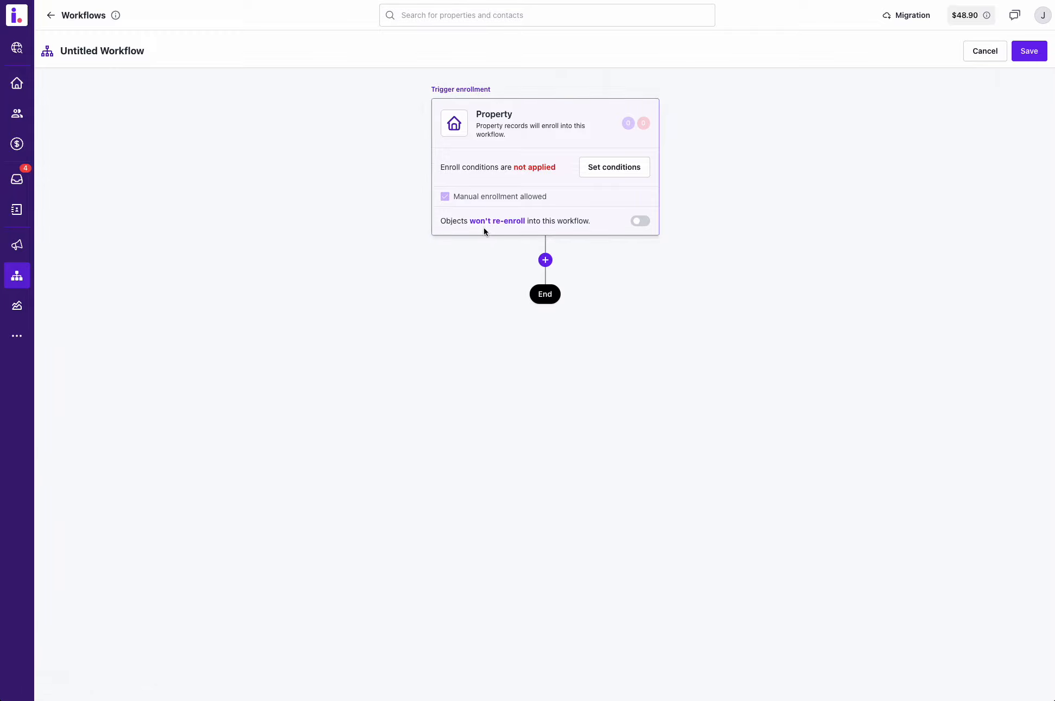
click(622, 167)
click(412, 346)
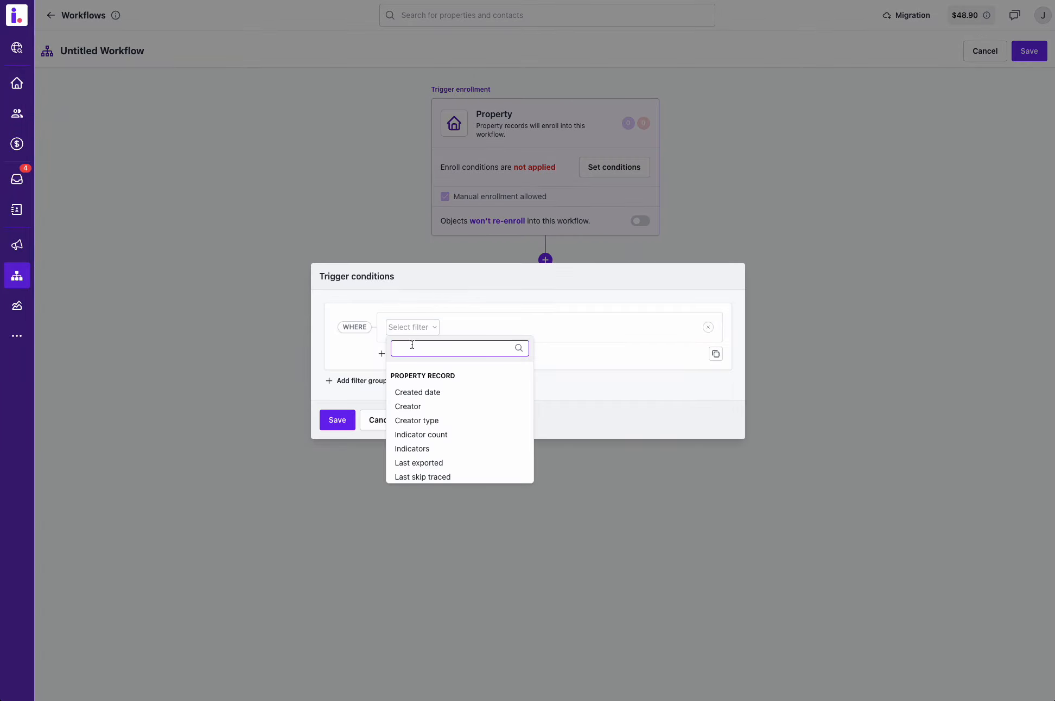
click(430, 392)
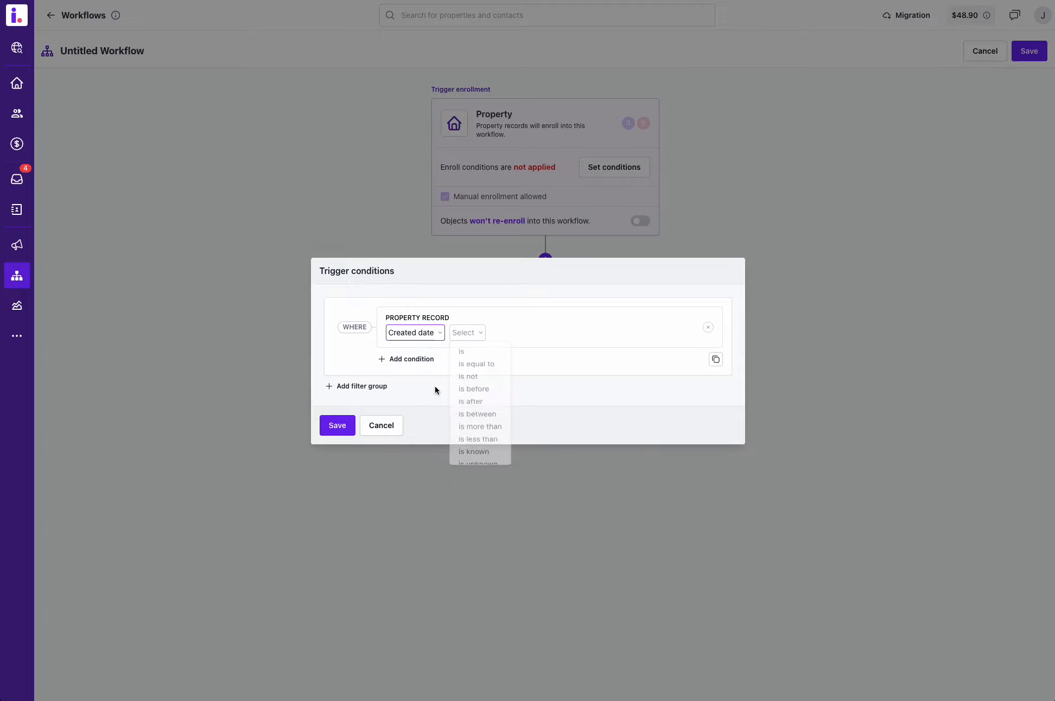
click(474, 367)
click(489, 333)
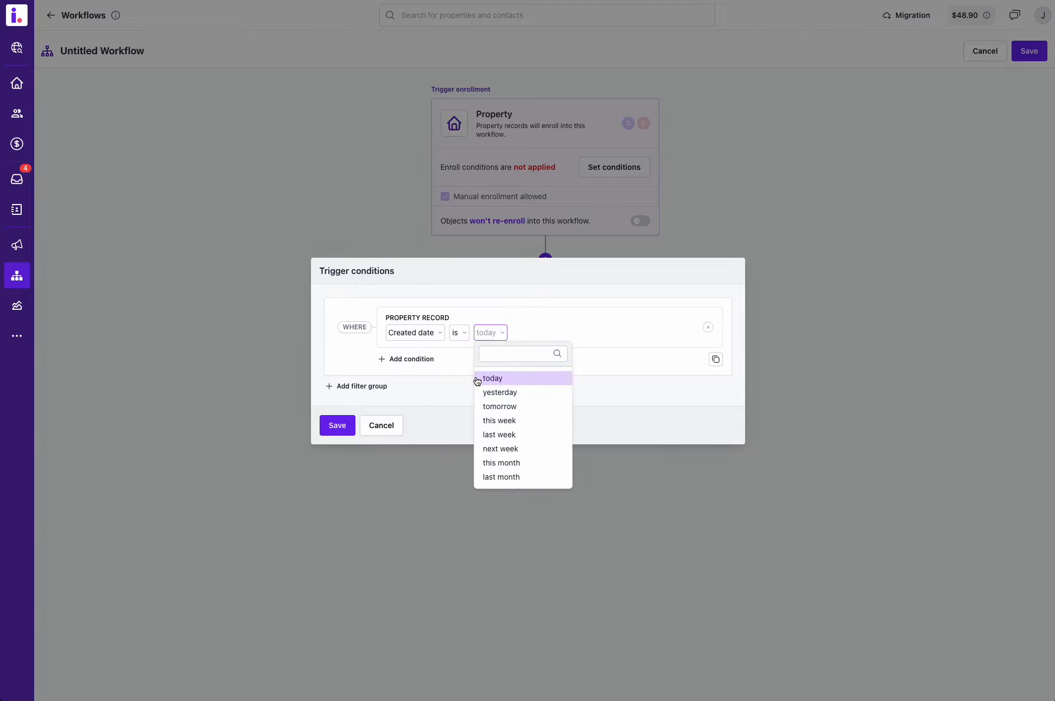
click(490, 374)
Add a second trigger condition requiring Lifecycle stage is Leads, and save the trigger conditions.
click(406, 359)
click(403, 354)
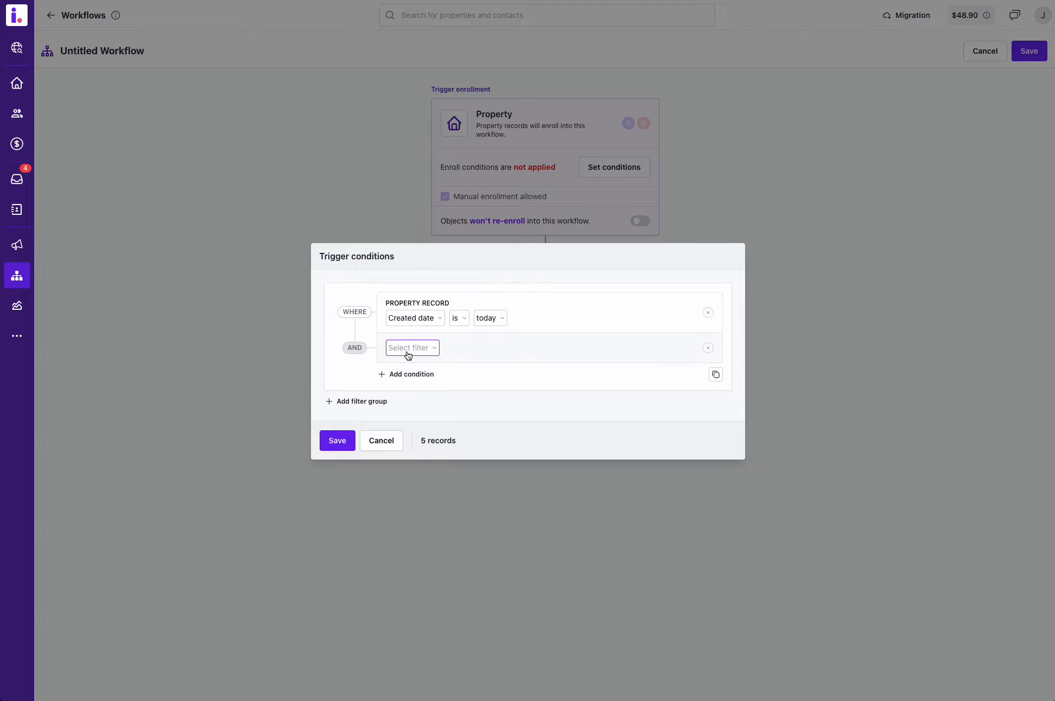
click(405, 353)
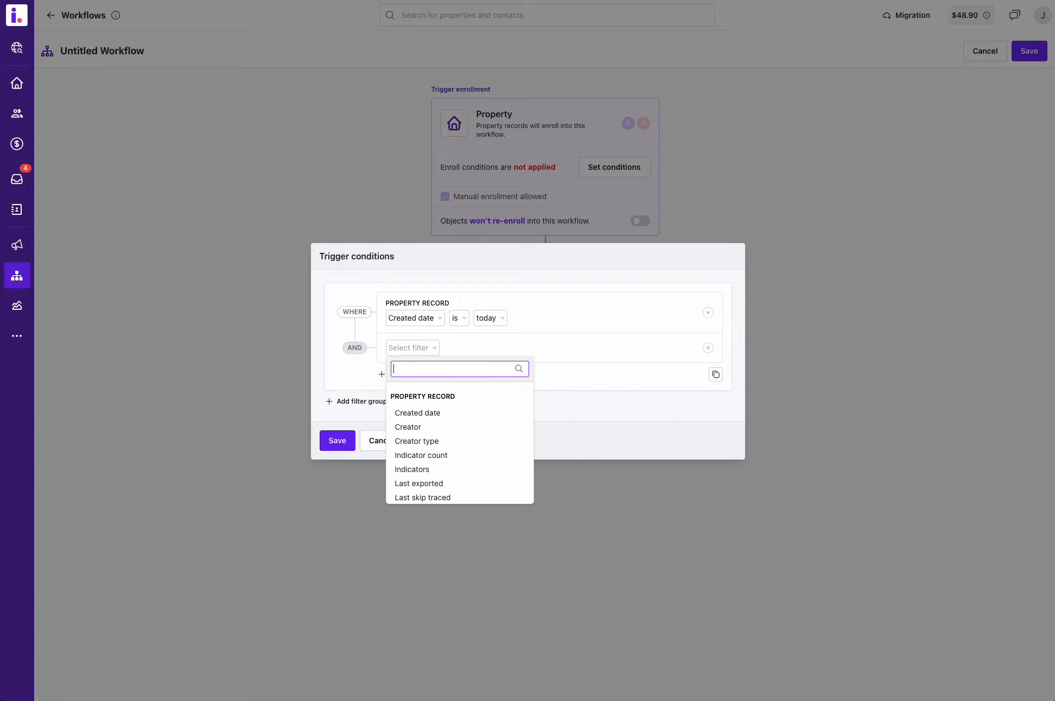
text(life)
click(421, 413)
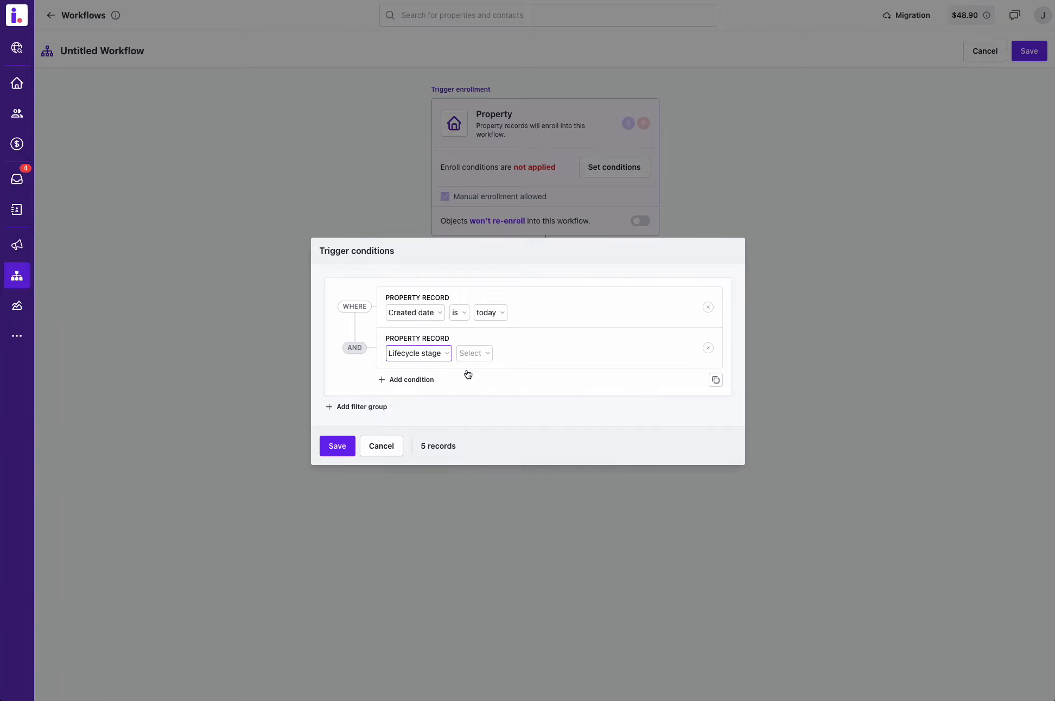
click(465, 354)
click(468, 373)
click(503, 355)
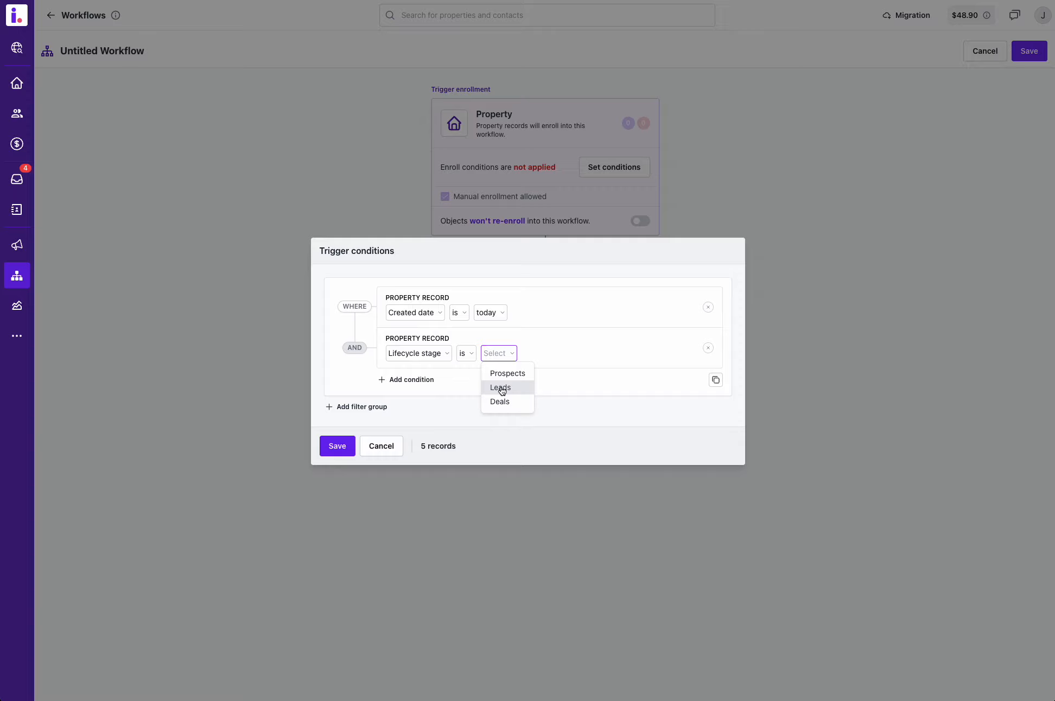
click(500, 388)
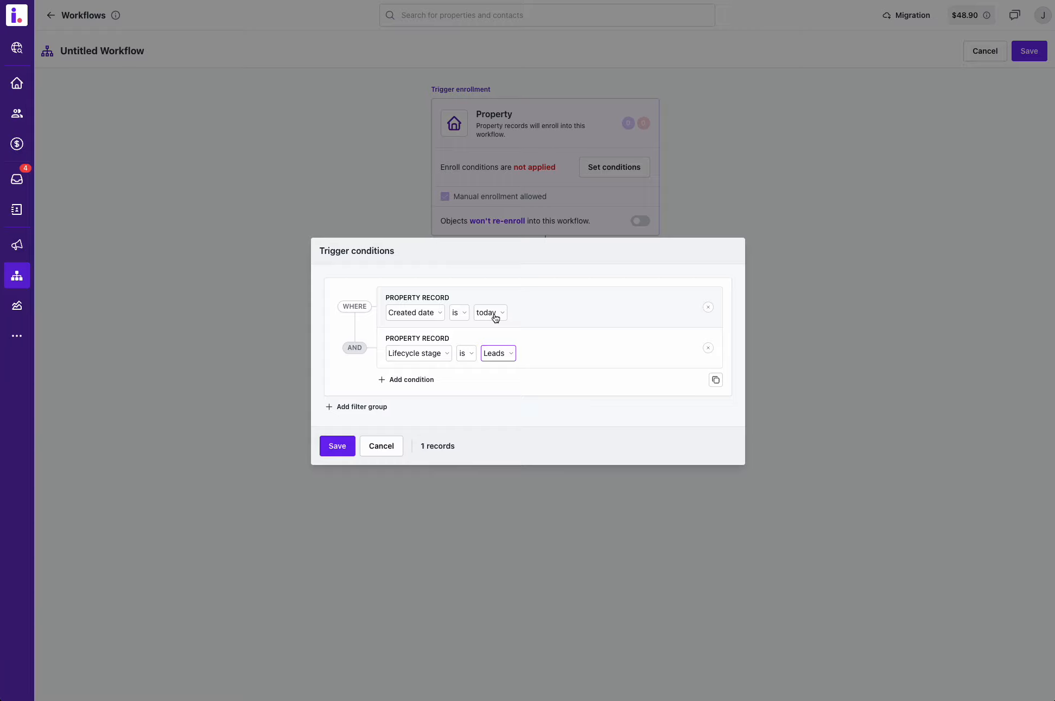
click(340, 451)
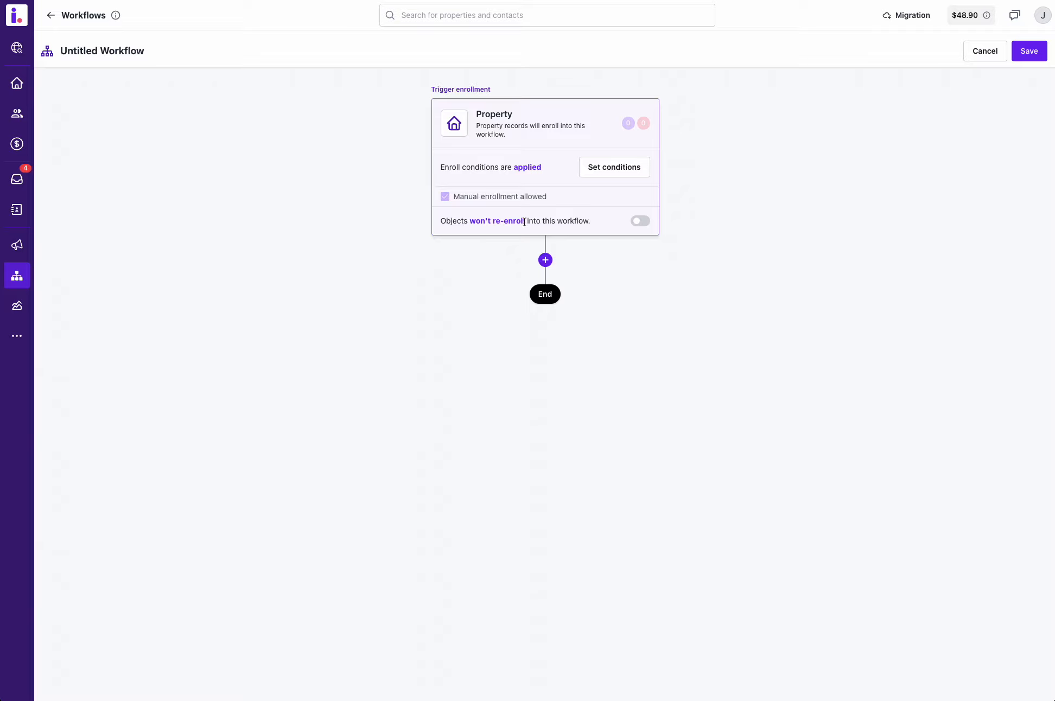
Switch re-enrollment of objects into the workflow on and back off.
click(639, 222)
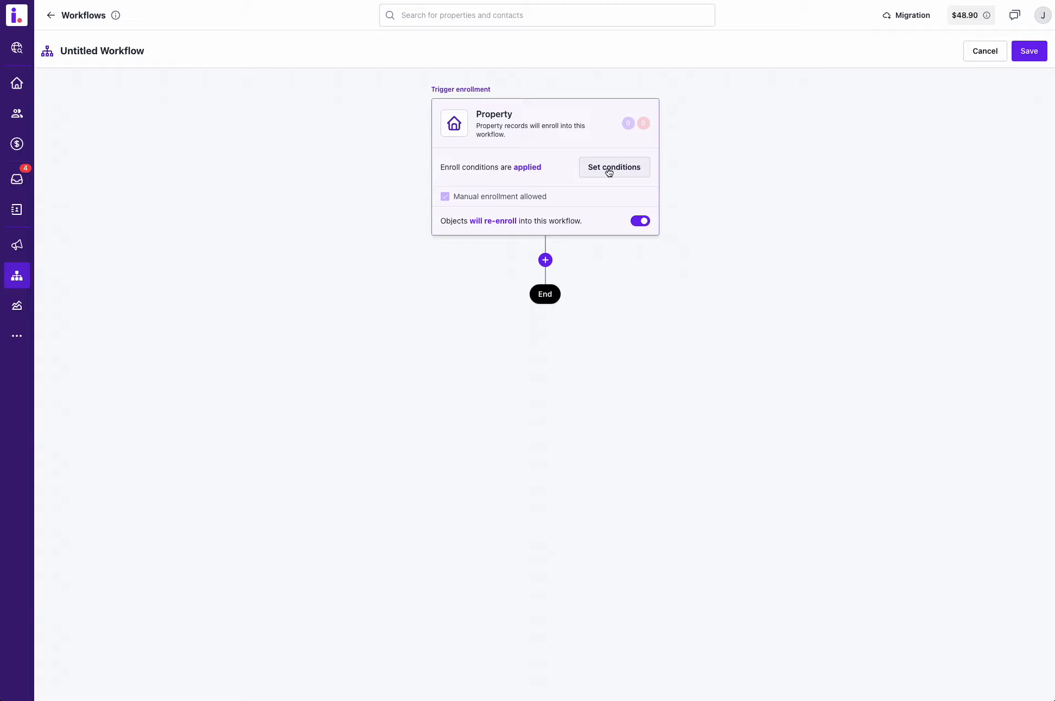
click(640, 221)
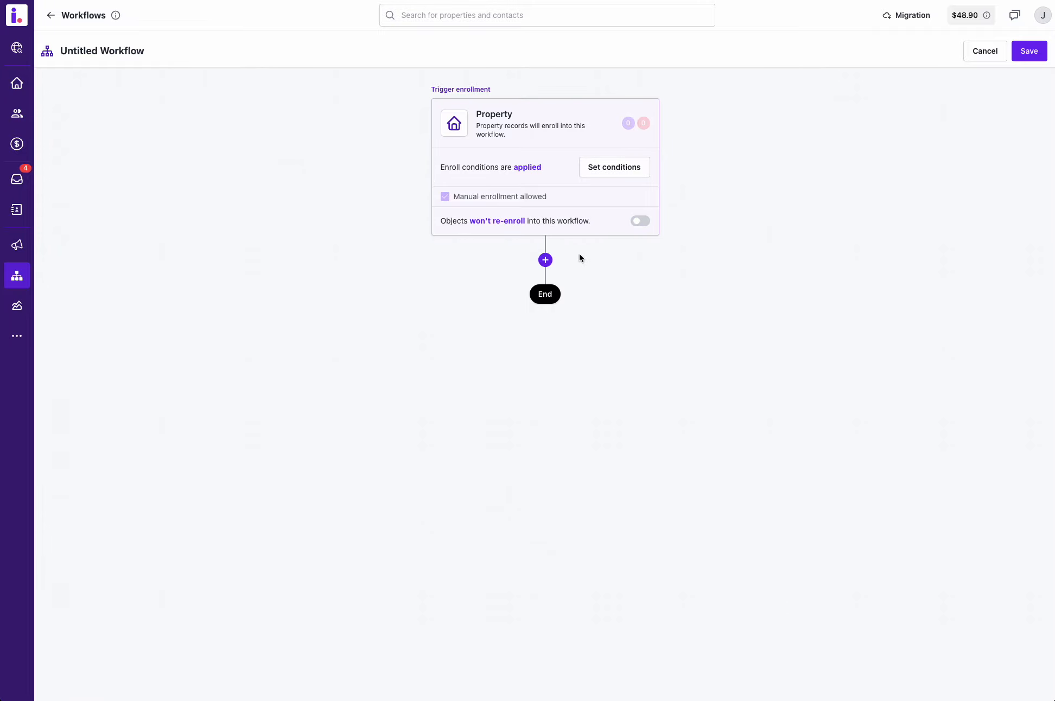
Add a Create task action after the trigger and title the task "New lead - call this person".
click(545, 261)
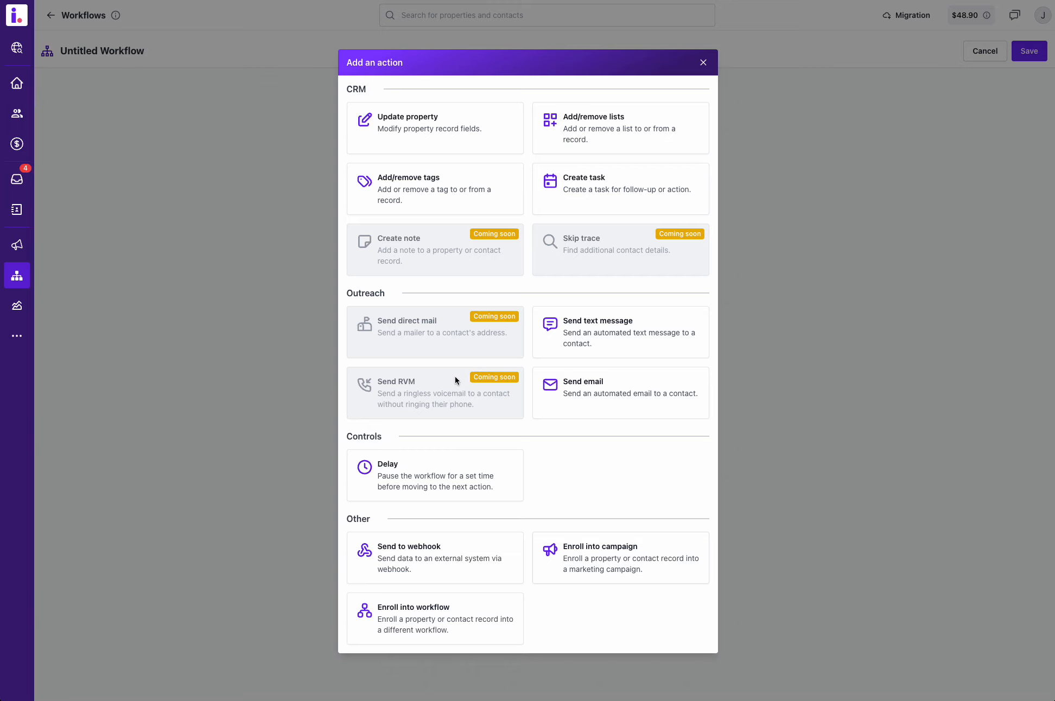
click(625, 189)
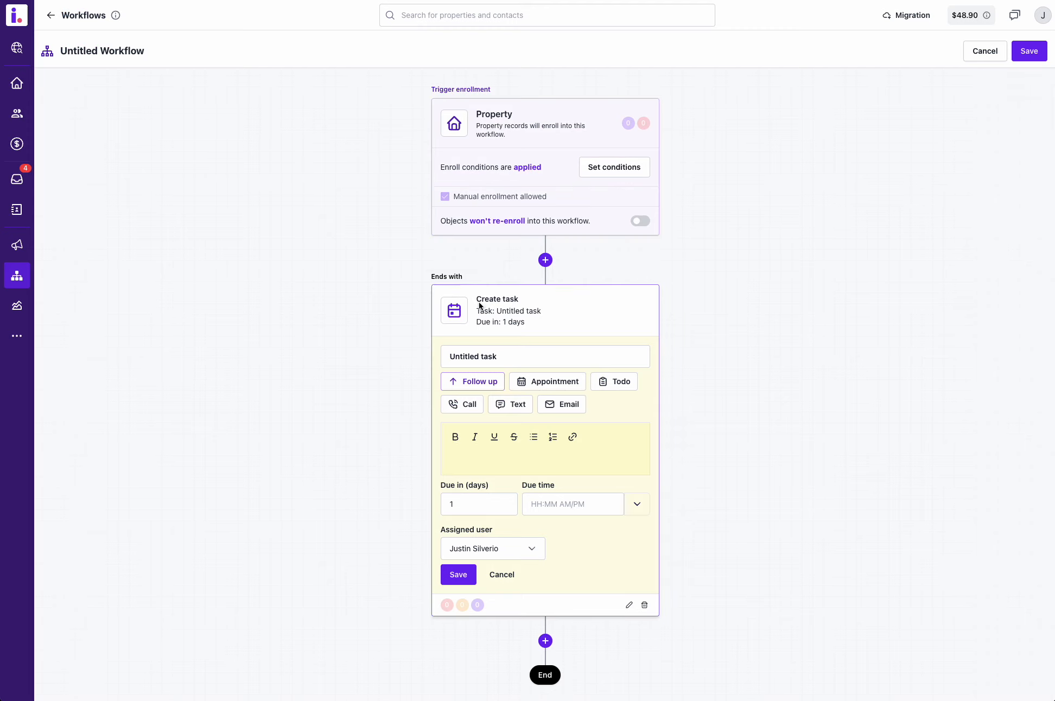
click(498, 356)
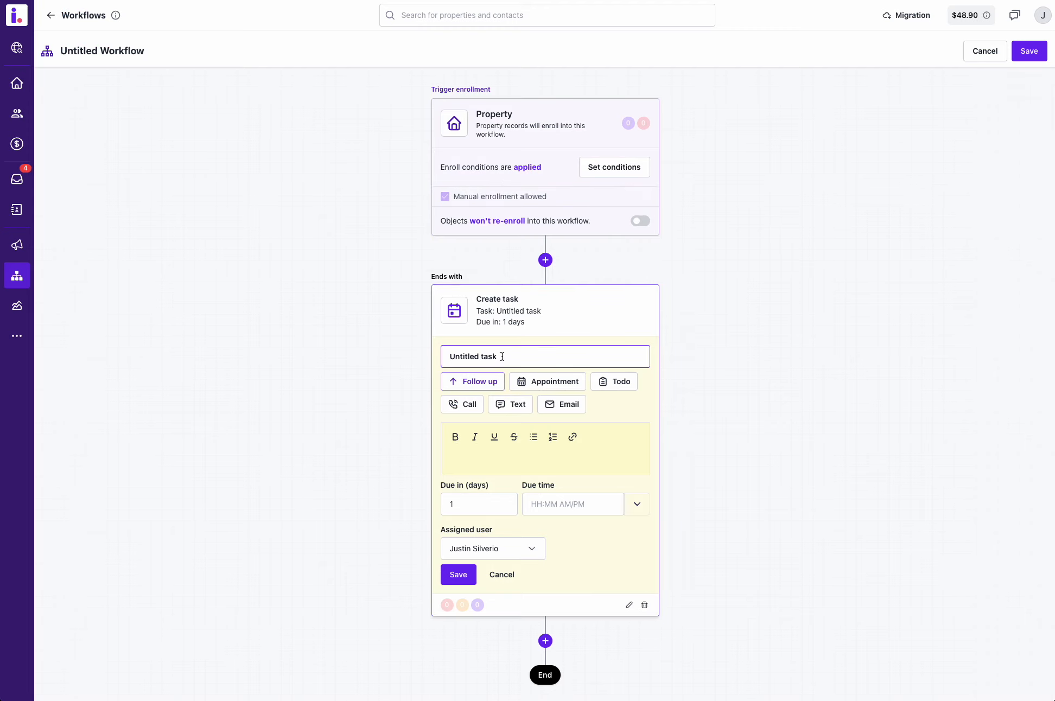
drag(498, 356, 444, 354)
text(New lead - )
text(call this )
text(record)
text(person)
Set the task type to Call, make it due in 0 days, and save the task action.
click(464, 406)
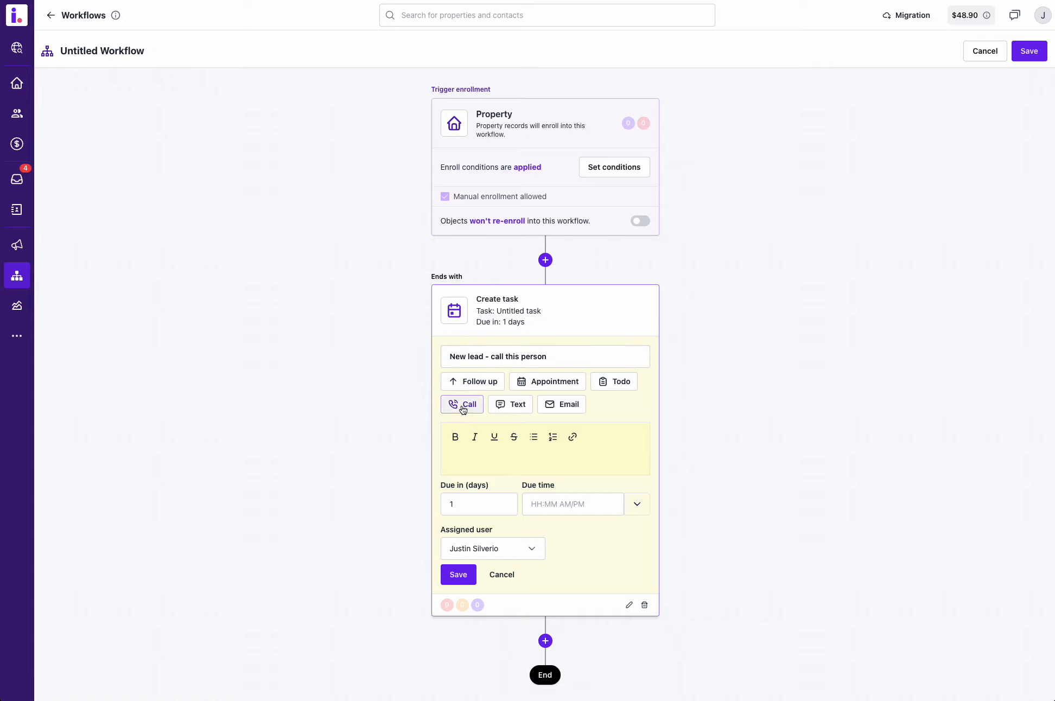
click(479, 348)
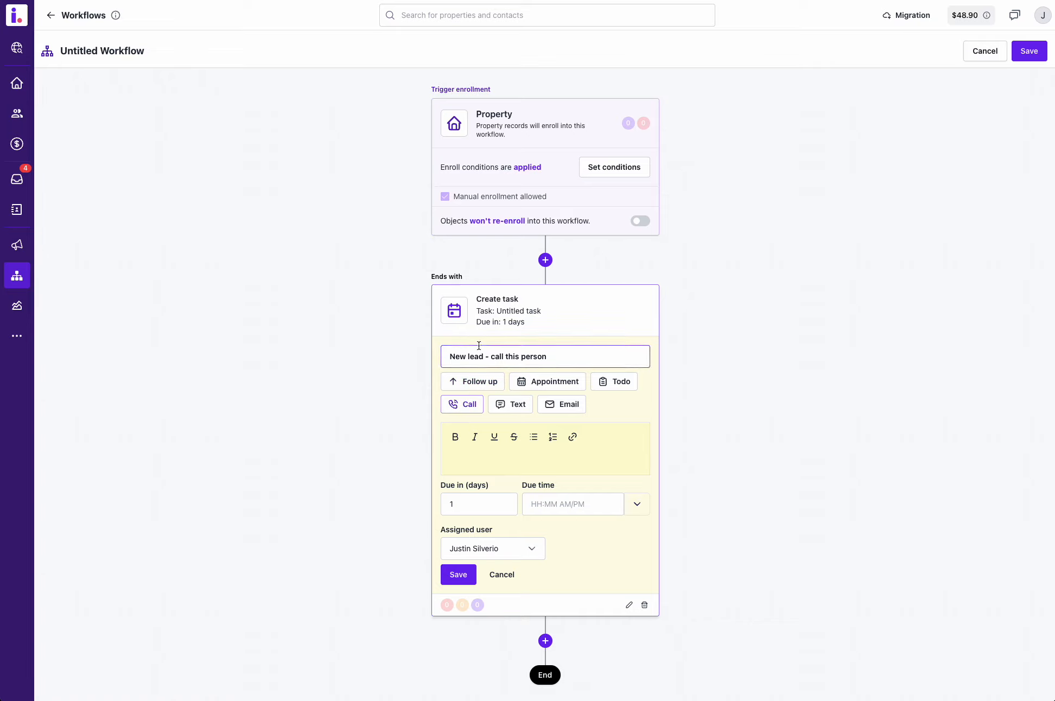
click(464, 405)
click(451, 500)
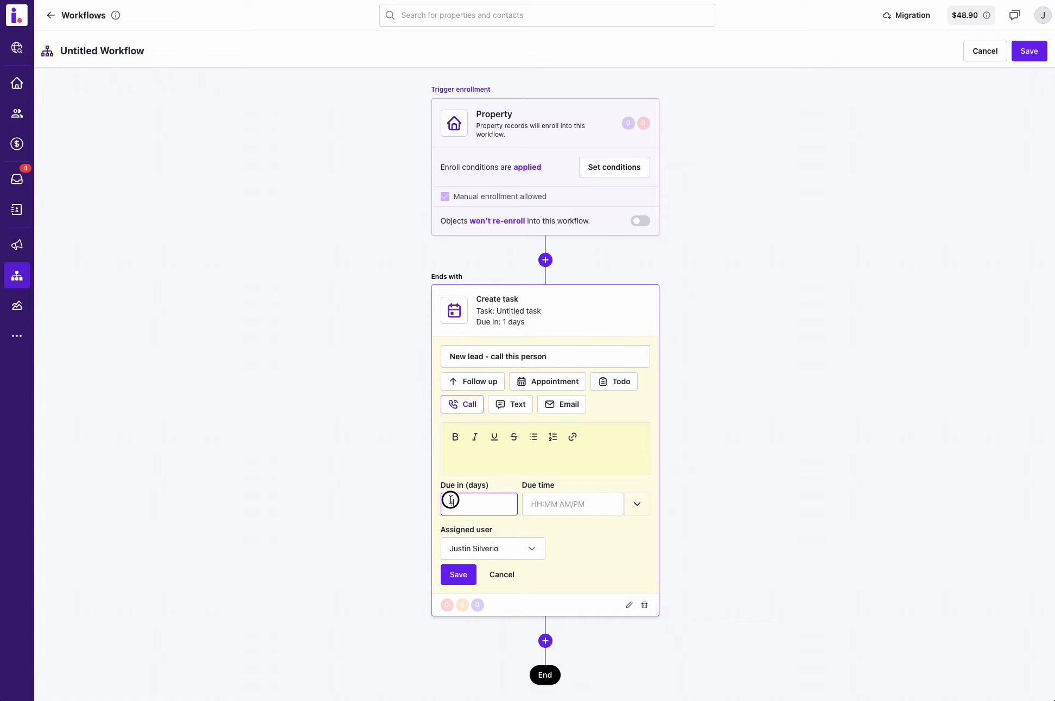
text(0)
click(685, 495)
click(465, 574)
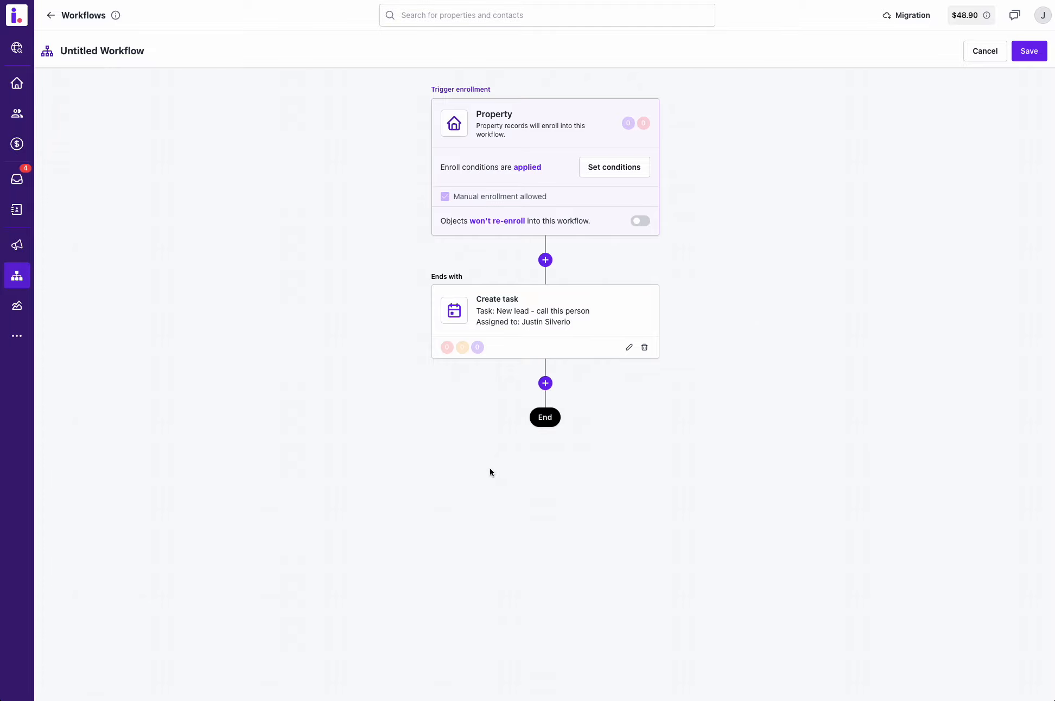
Add an Update property action after the task that sets Record status to New, and save it.
click(546, 385)
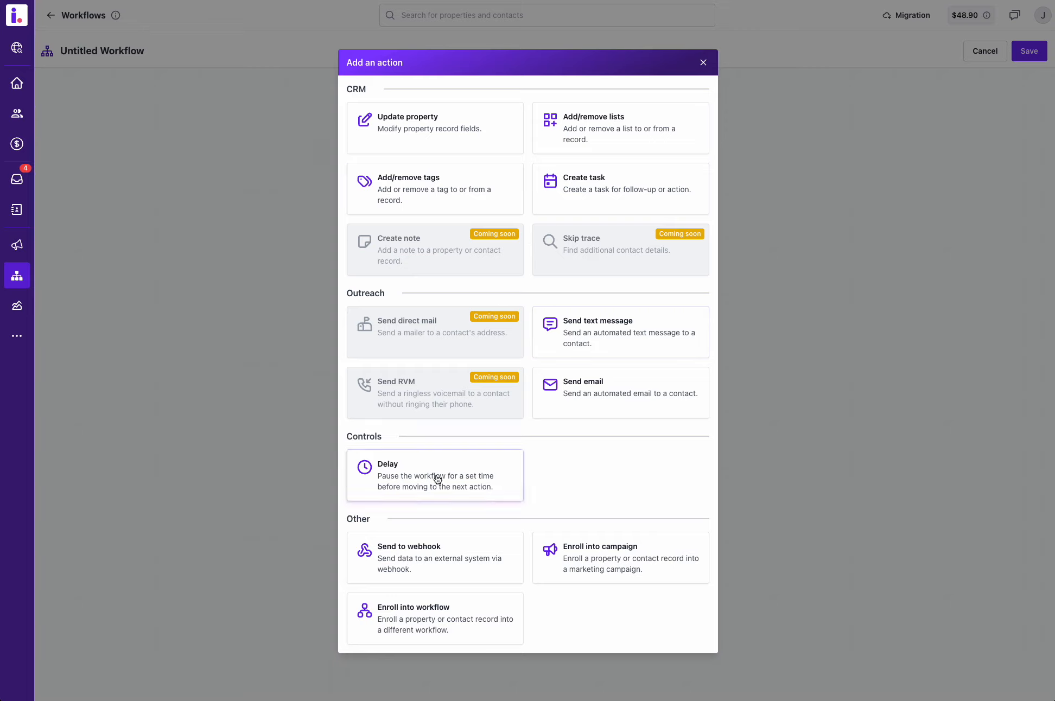
click(421, 132)
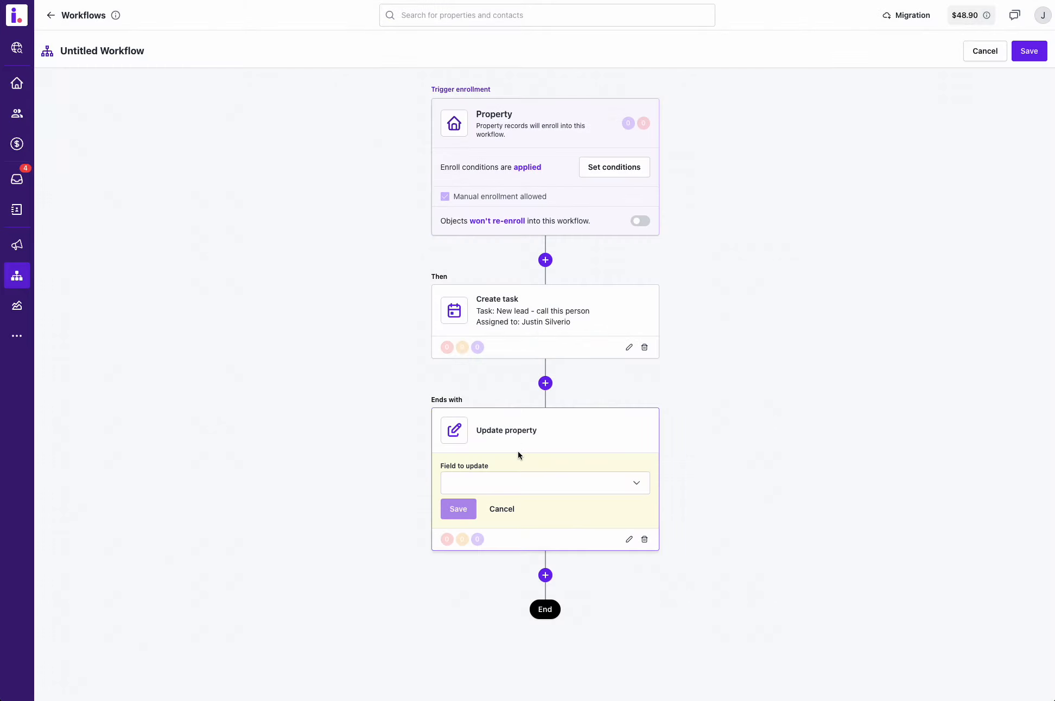
click(522, 483)
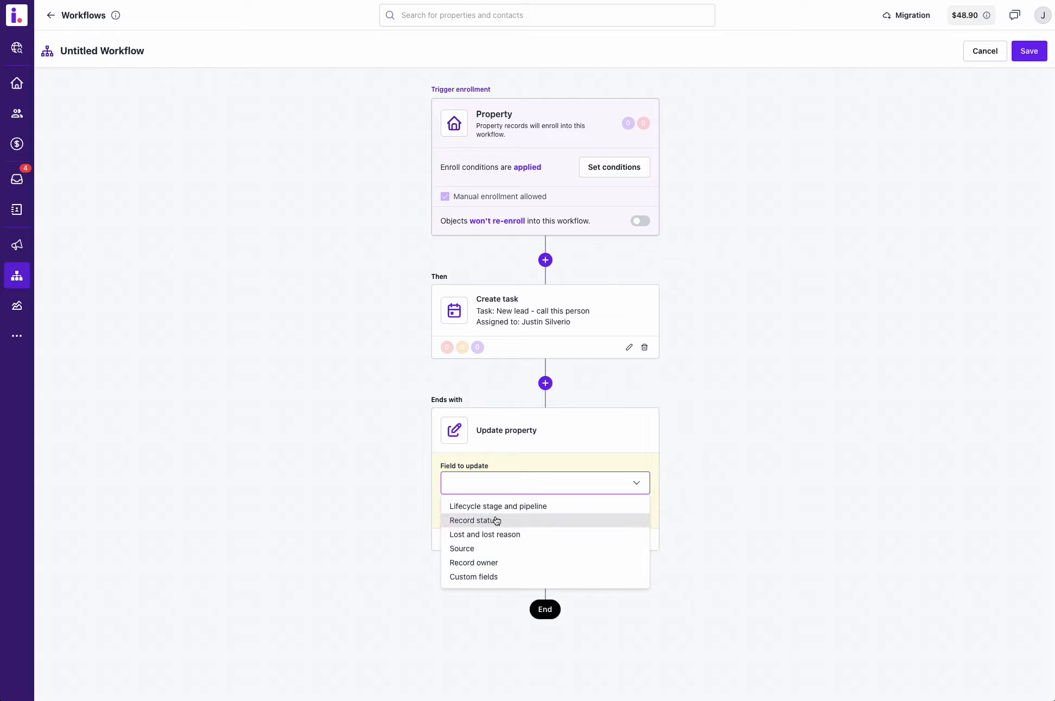
click(470, 521)
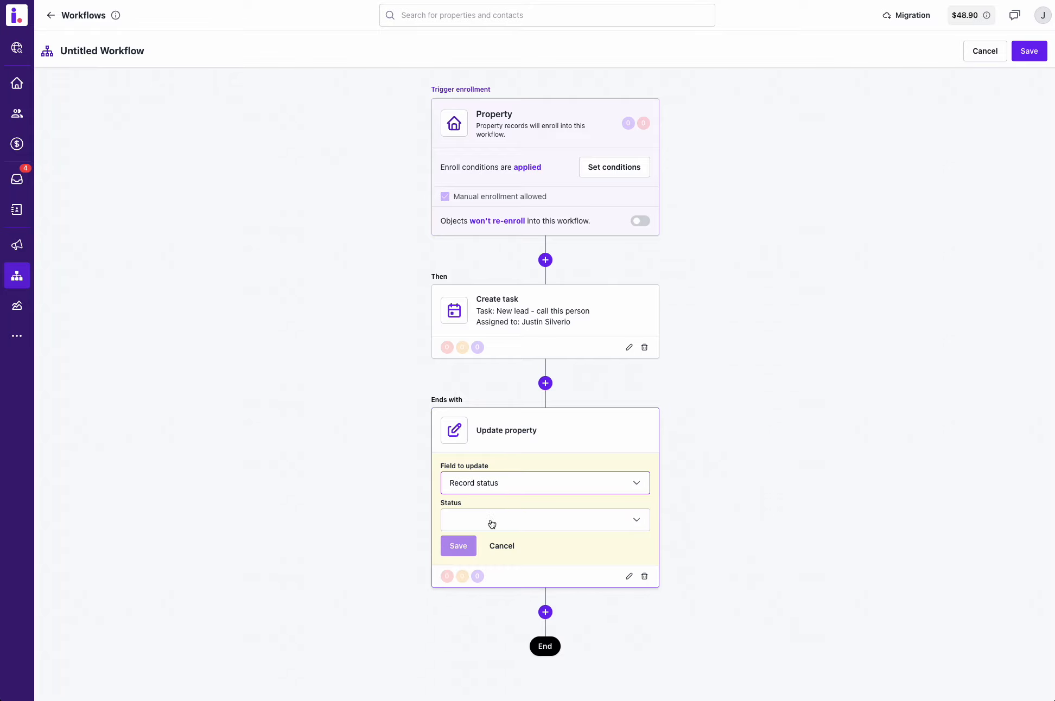
click(491, 520)
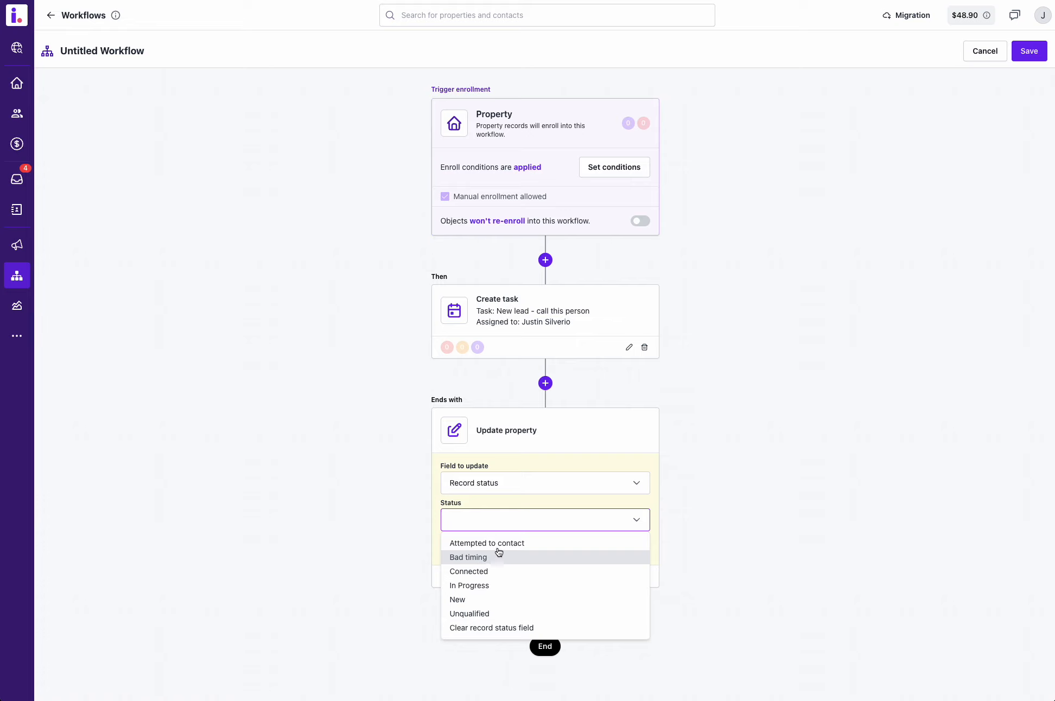
click(492, 600)
click(463, 549)
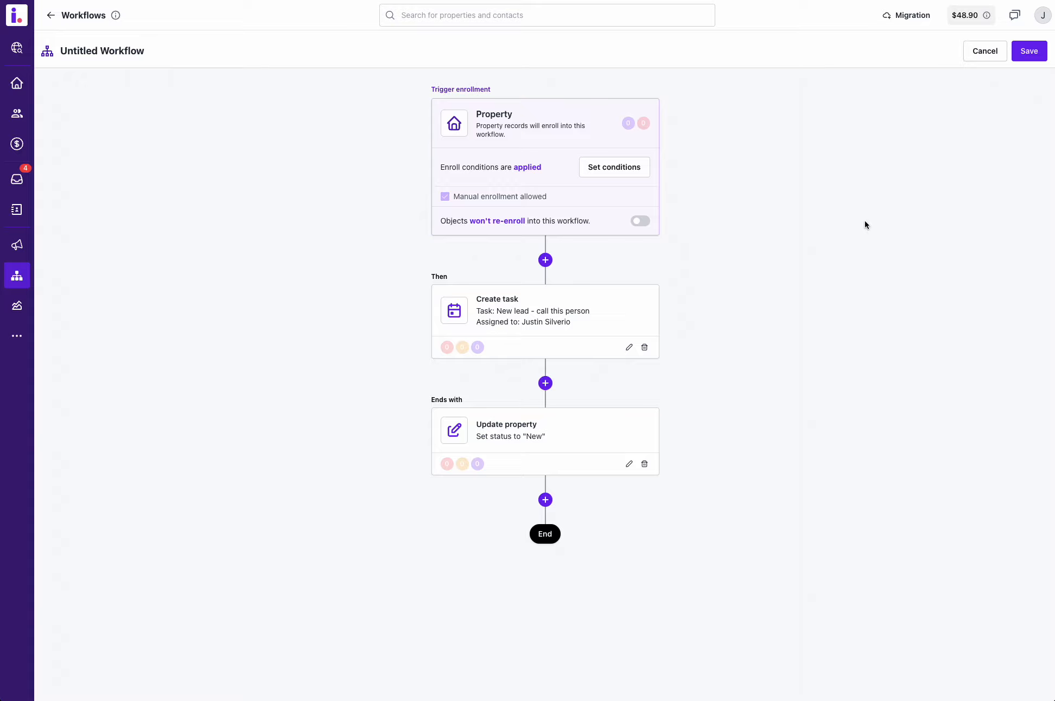
Save the workflow and activate it with enrollment of records that currently match the trigger conditions.
click(1029, 53)
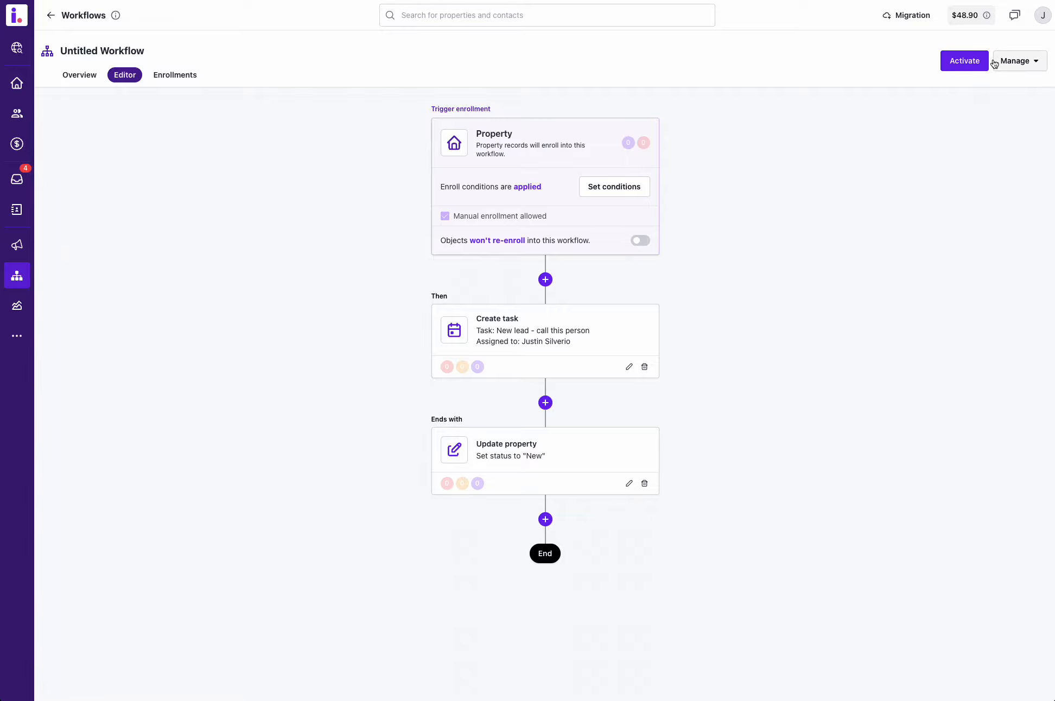
click(1016, 61)
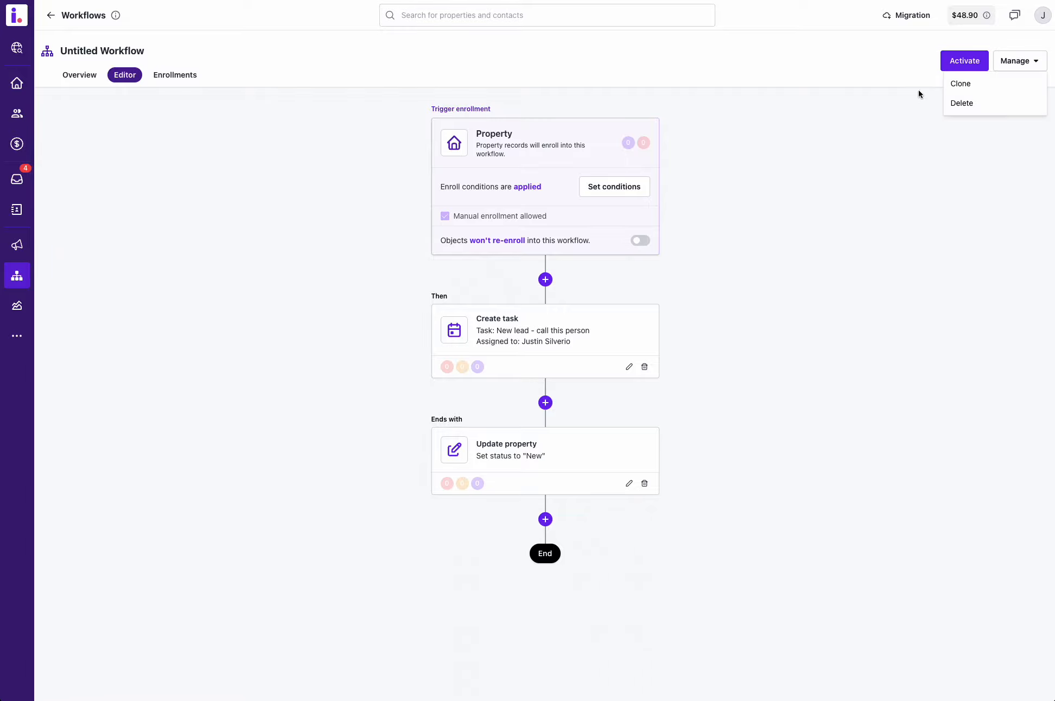
click(962, 60)
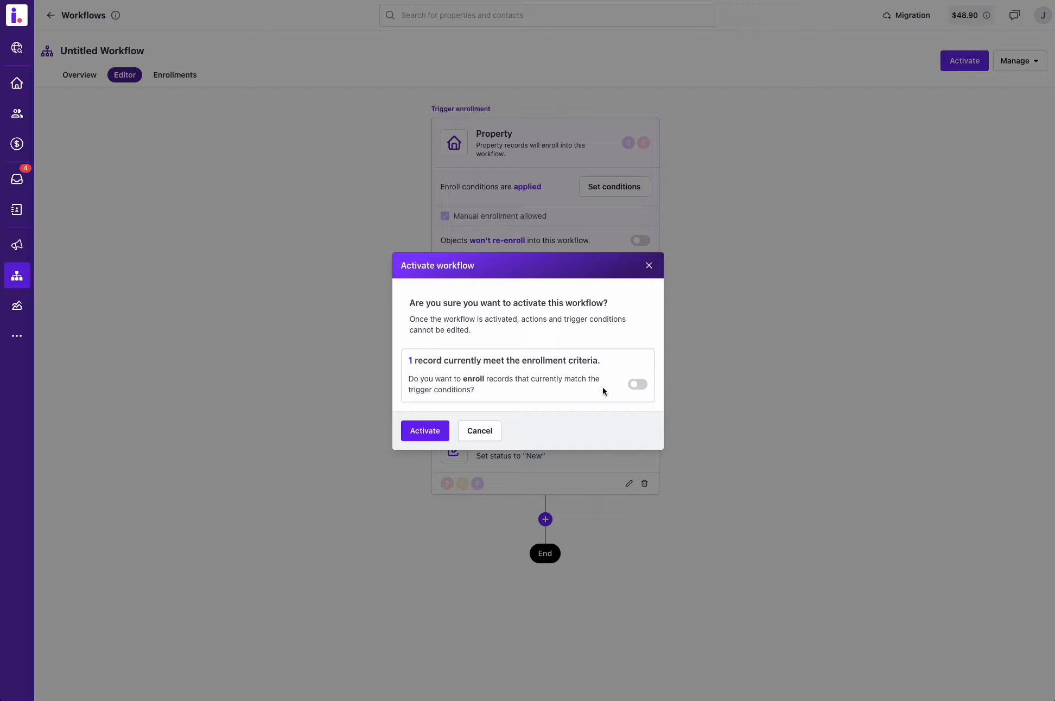
click(635, 389)
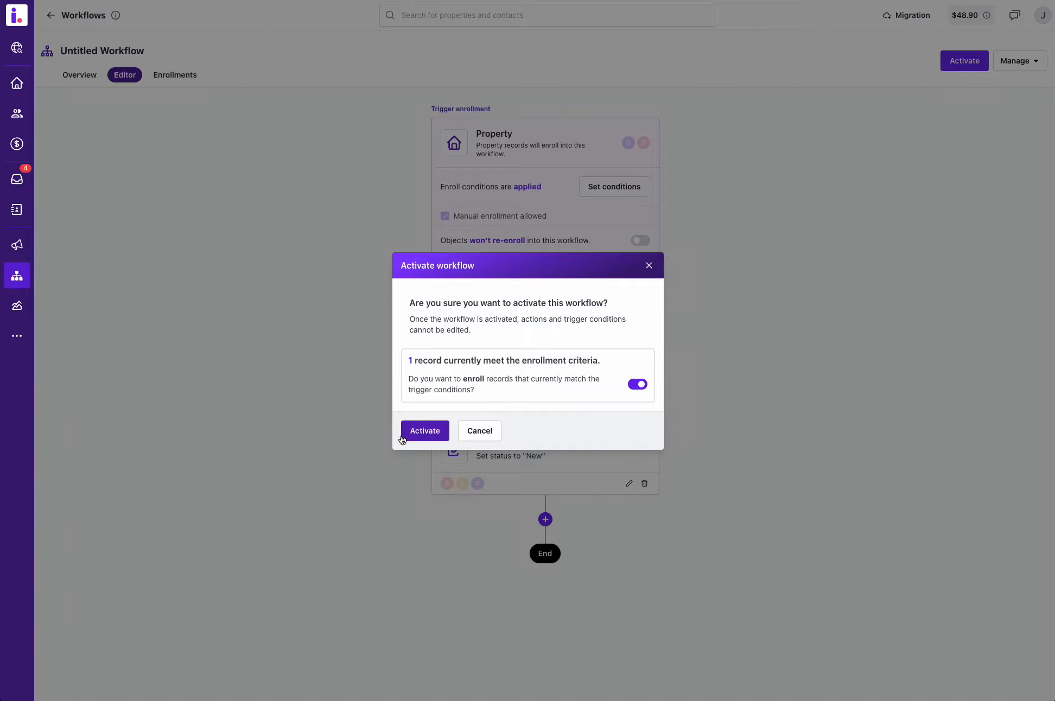
click(418, 432)
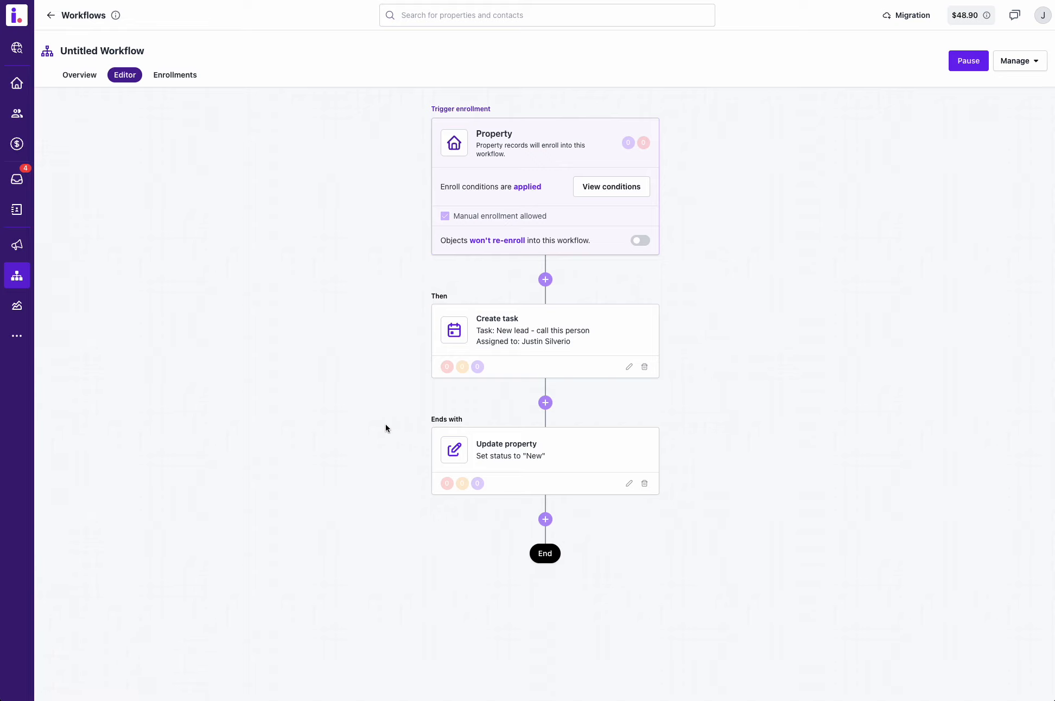
Review the workflow's enrollments, including the enrolled property's timeline details, and close the details.
click(175, 75)
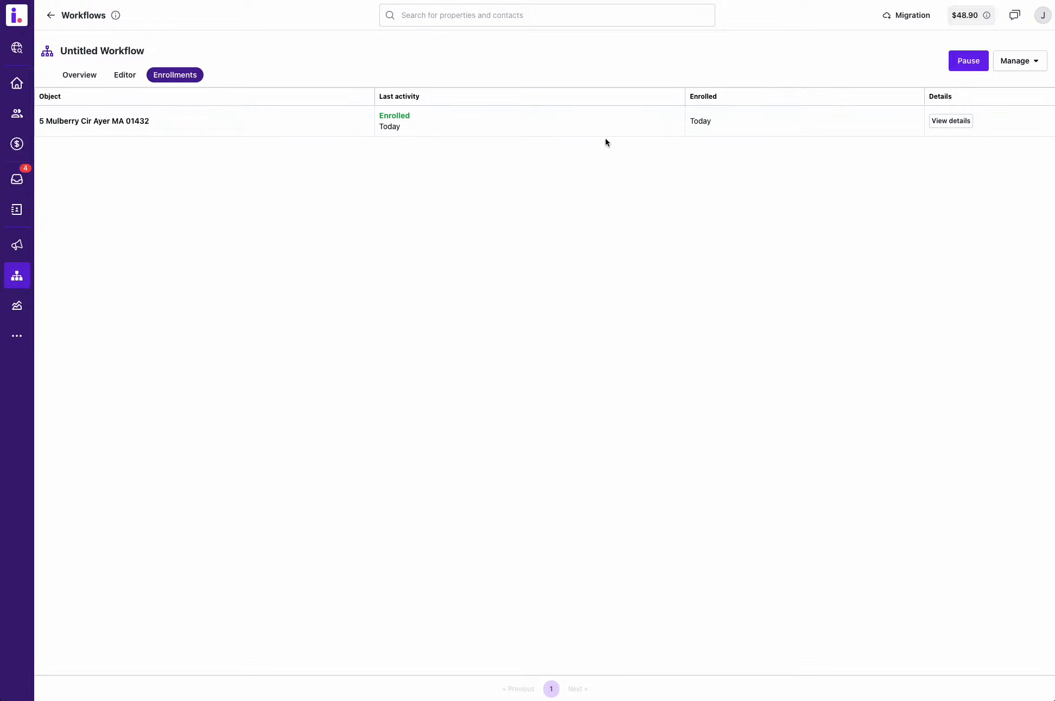
click(968, 124)
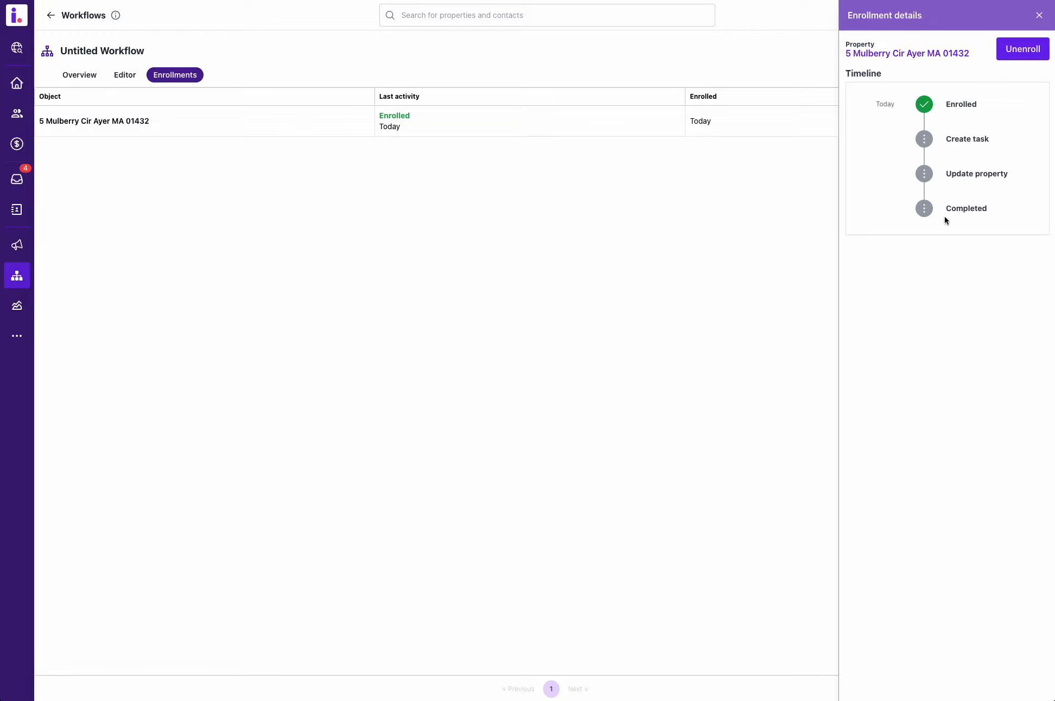
click(1040, 15)
Return to the workflow list and open the overview of "Set prospective investment type field - Rental".
click(48, 17)
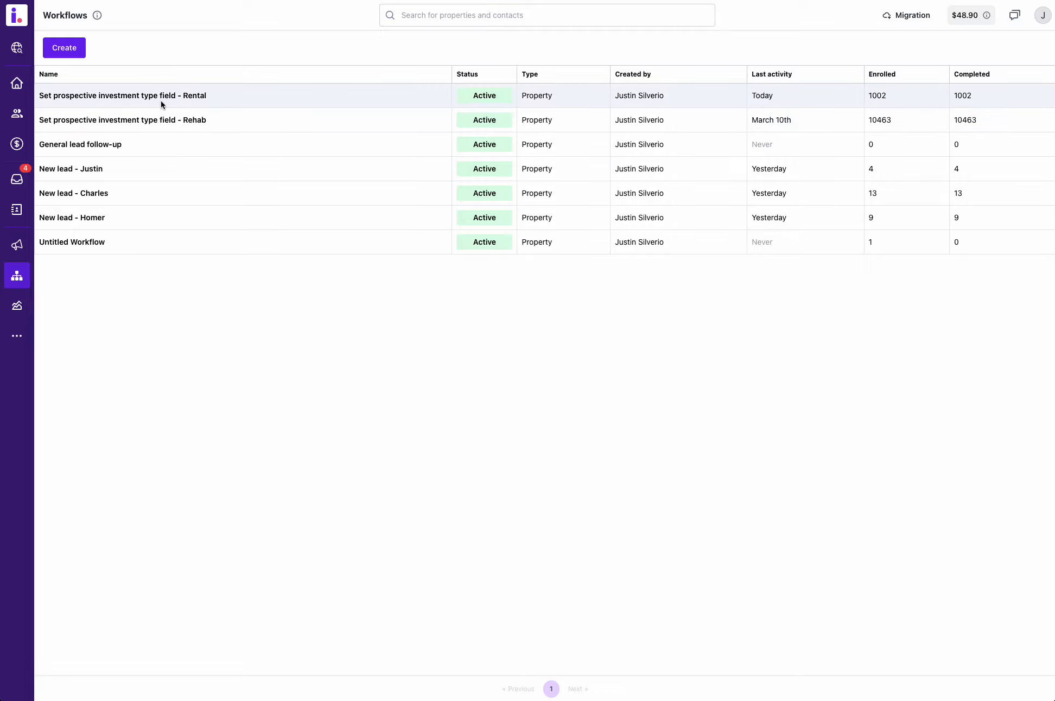
click(143, 97)
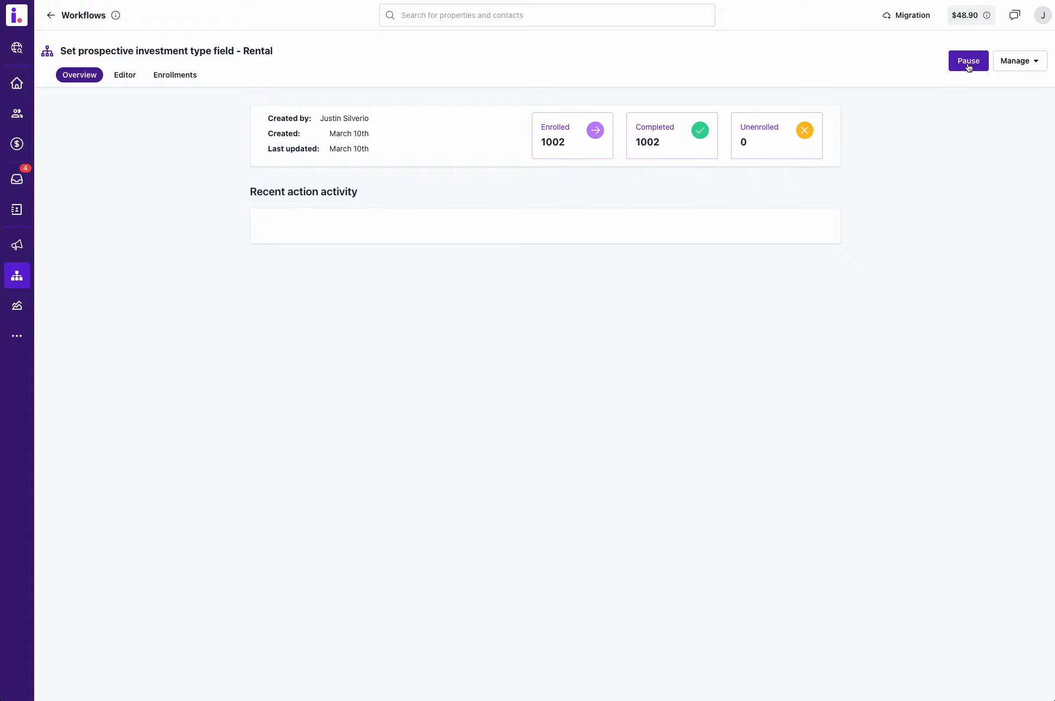
In the Prospects list, select the first two properties and show the additional bulk actions that include Enroll into workflow.
click(51, 16)
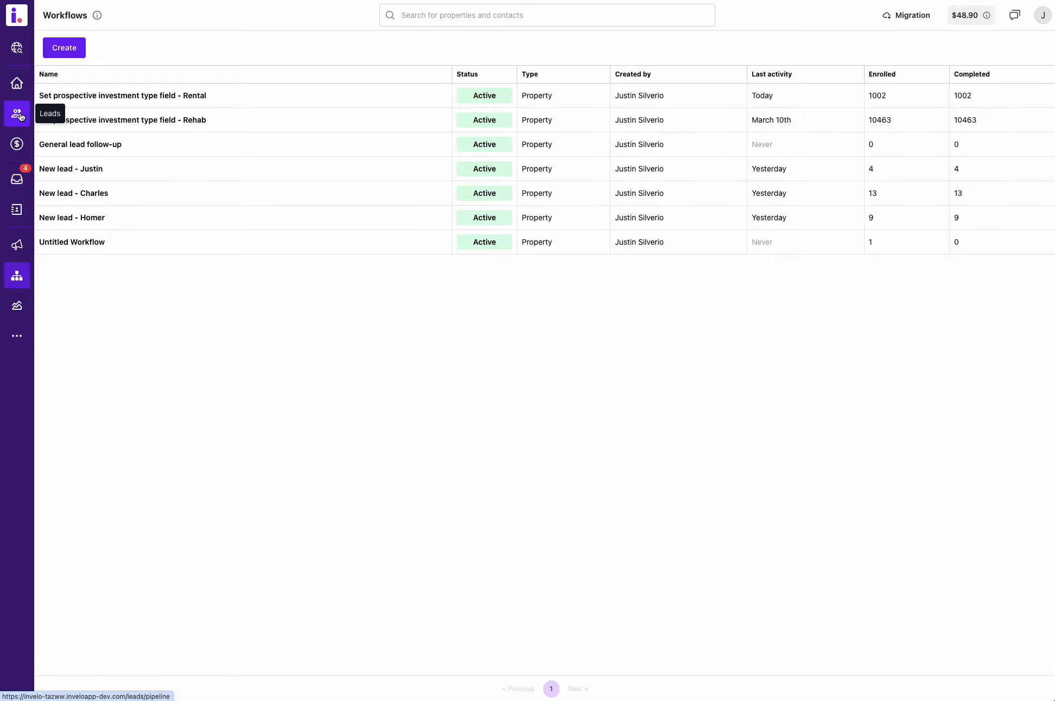
click(20, 89)
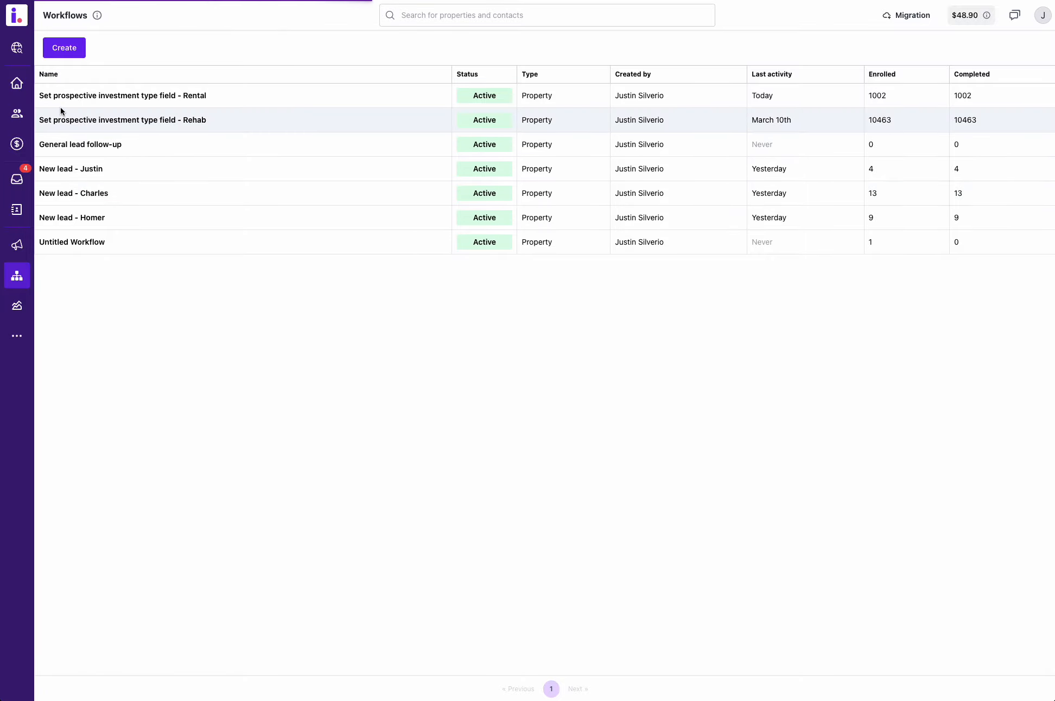
click(44, 108)
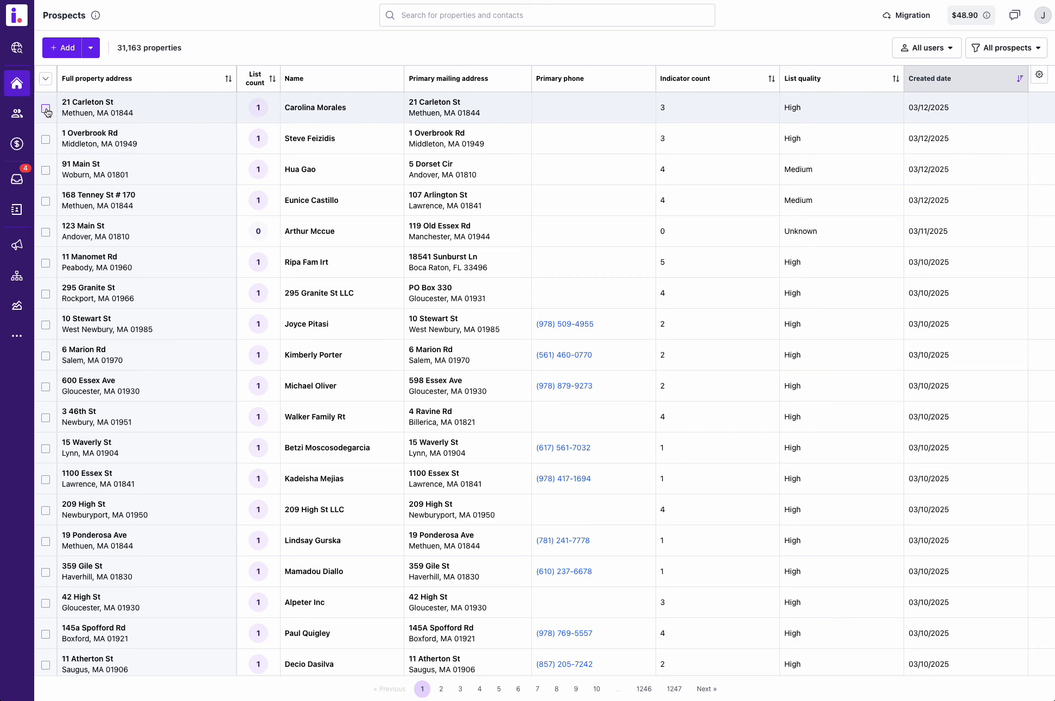
click(46, 139)
click(387, 48)
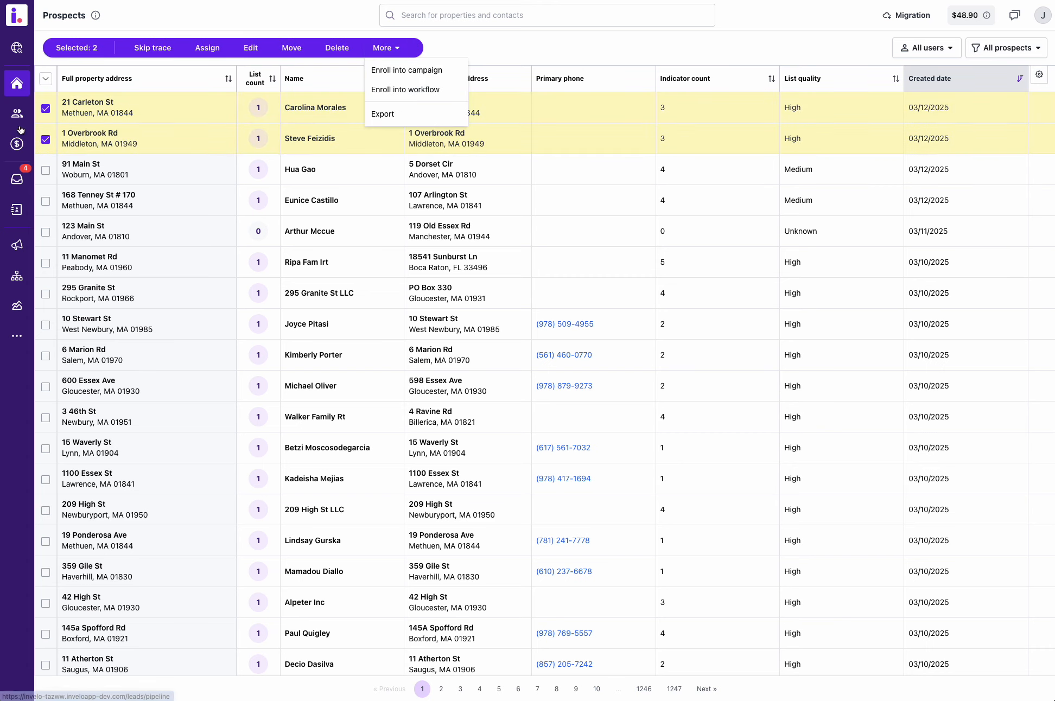
Open the first prospect's property record, look up the Enroll into workflow option among its management actions, and dismiss the options.
click(87, 103)
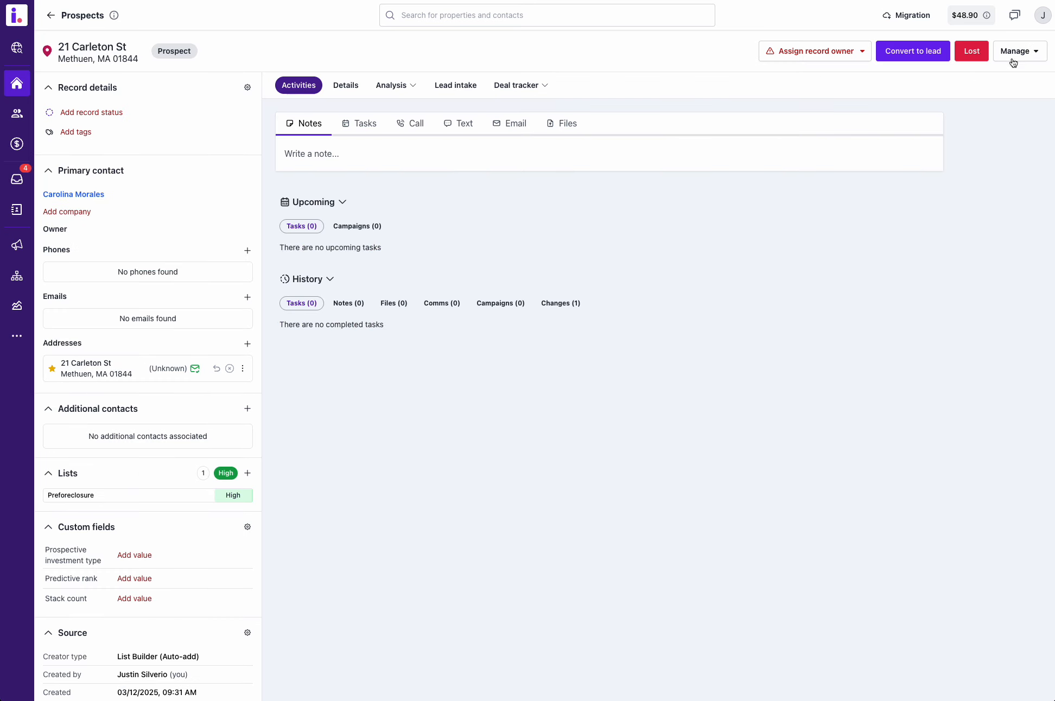
click(1019, 51)
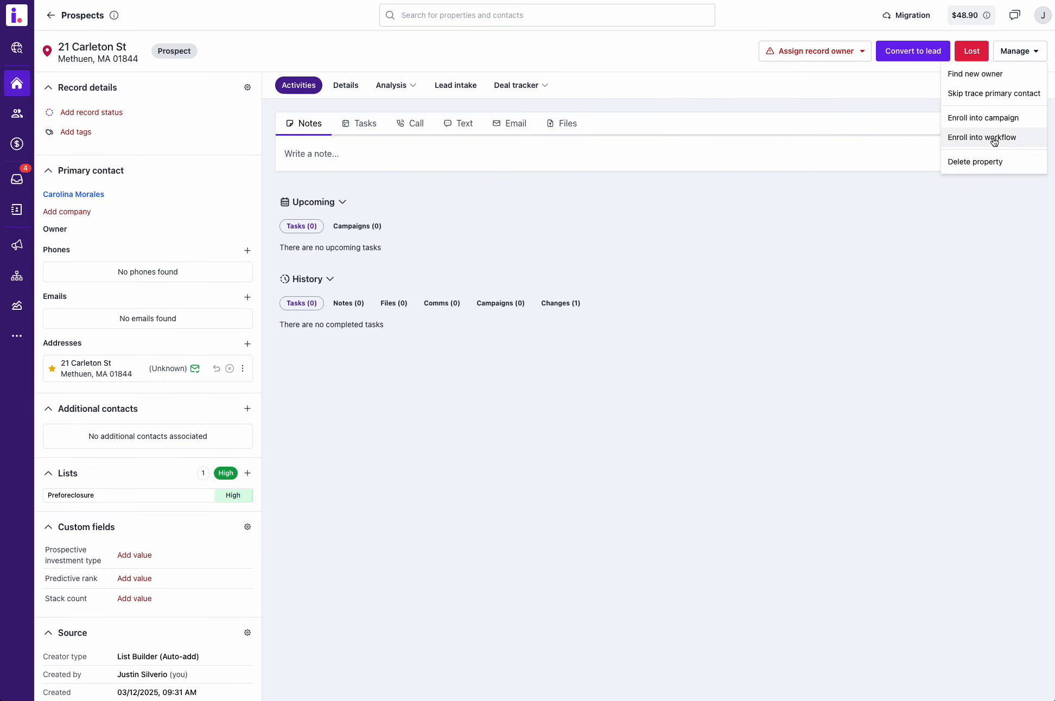
click(803, 222)
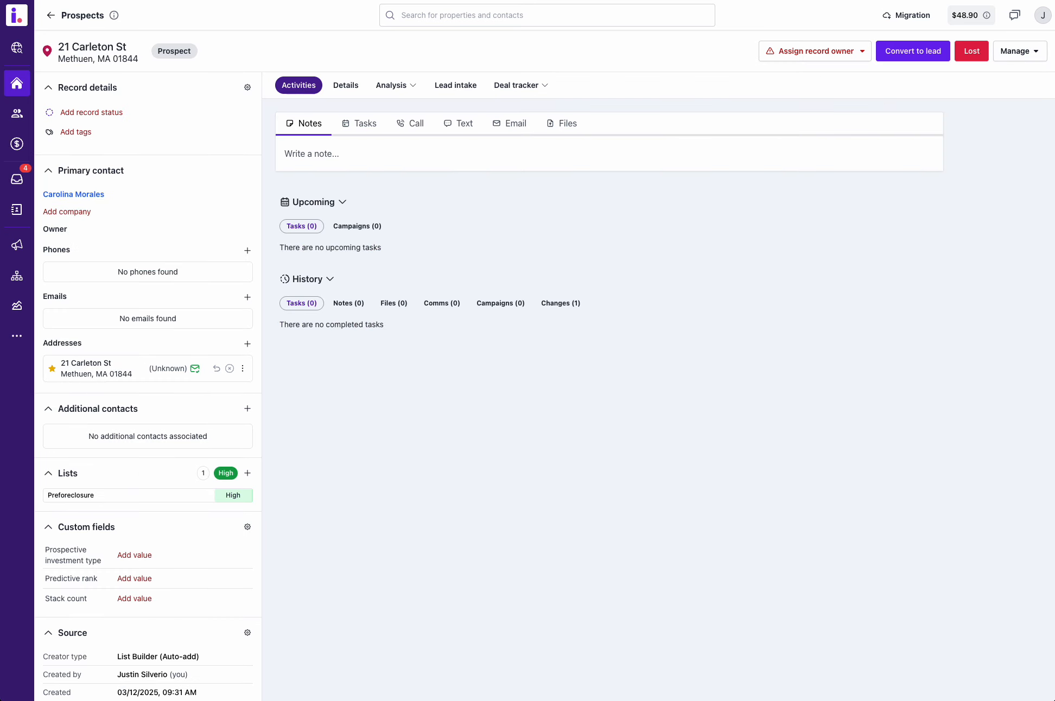